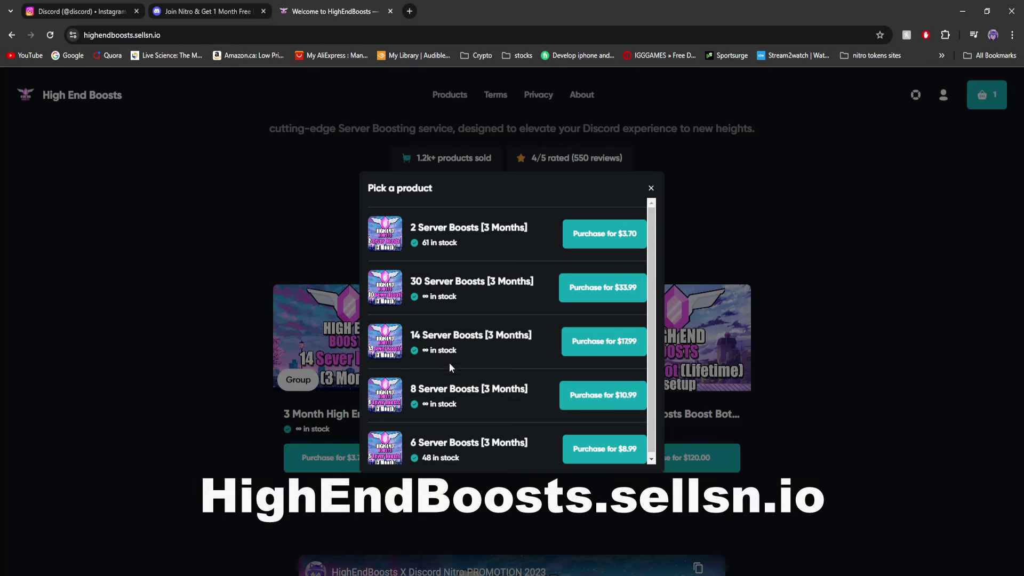
# Open the '14 Server Boosts [3 Months]' product page from the Pick a product modal.
pyautogui.click(562, 342)
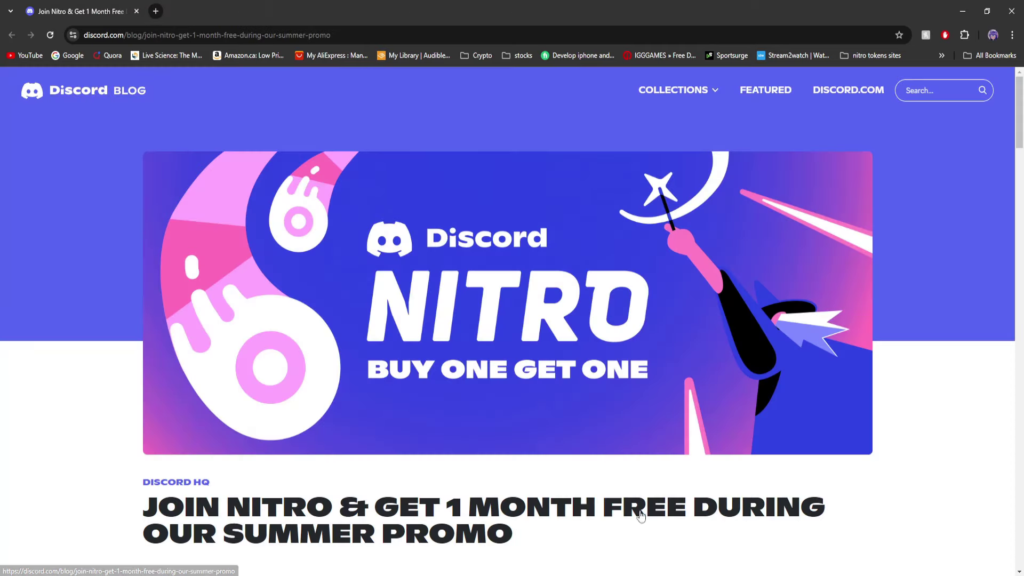
pyautogui.scroll(-5, 394, 504)
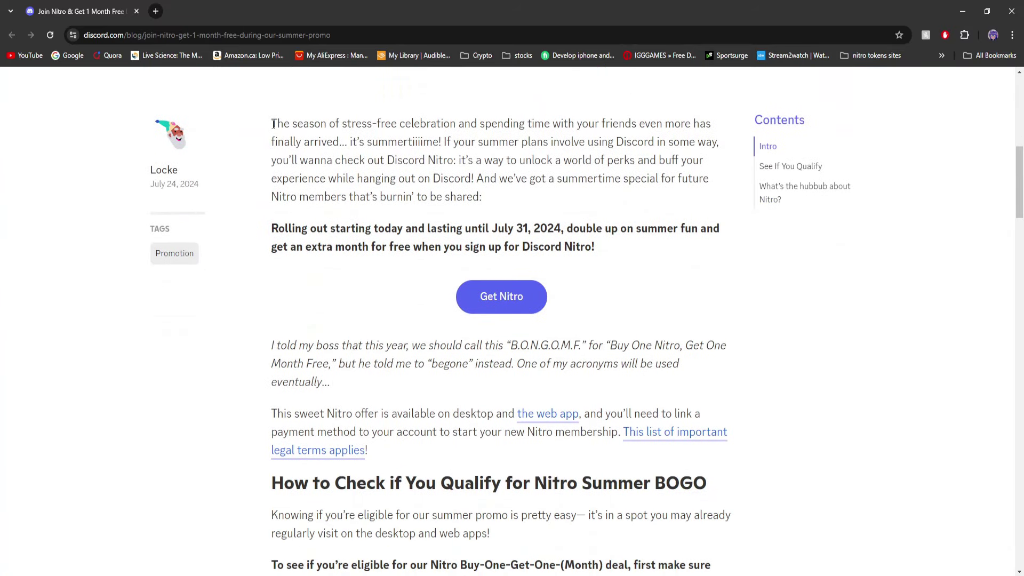
pyautogui.moveTo(272, 124); pyautogui.dragTo(386, 124)
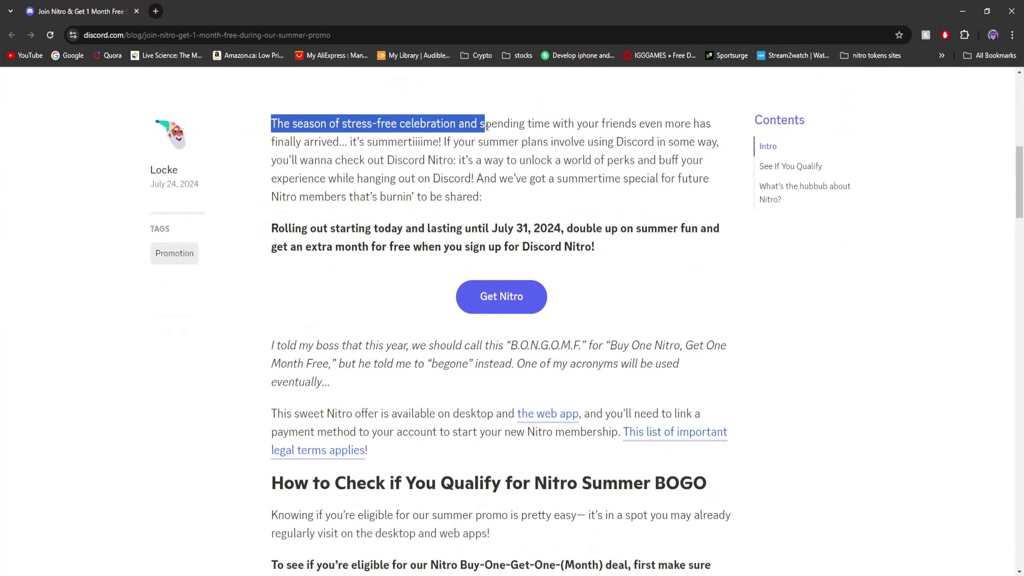
# Highlight the blog's opening lines, the Nitro recommendation and the 'How to Check if You Qualify' heading.
pyautogui.moveTo(484, 125); pyautogui.dragTo(563, 126)
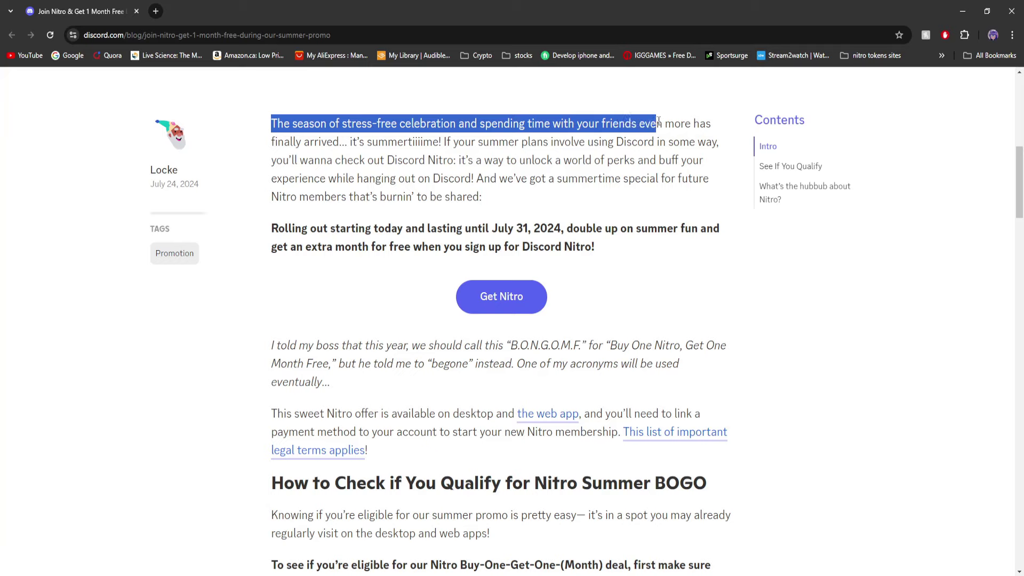
pyautogui.moveTo(659, 122)
pyautogui.mouseDown()
pyautogui.moveTo(710, 124)
pyautogui.moveTo(367, 143)
pyautogui.moveTo(610, 146)
pyautogui.mouseUp()
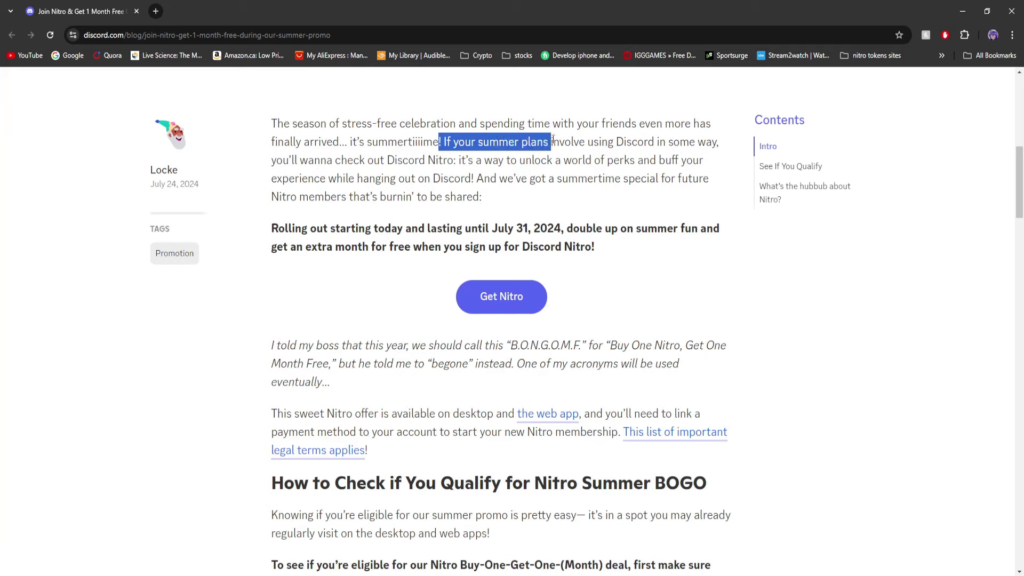
pyautogui.moveTo(699, 144); pyautogui.dragTo(354, 160)
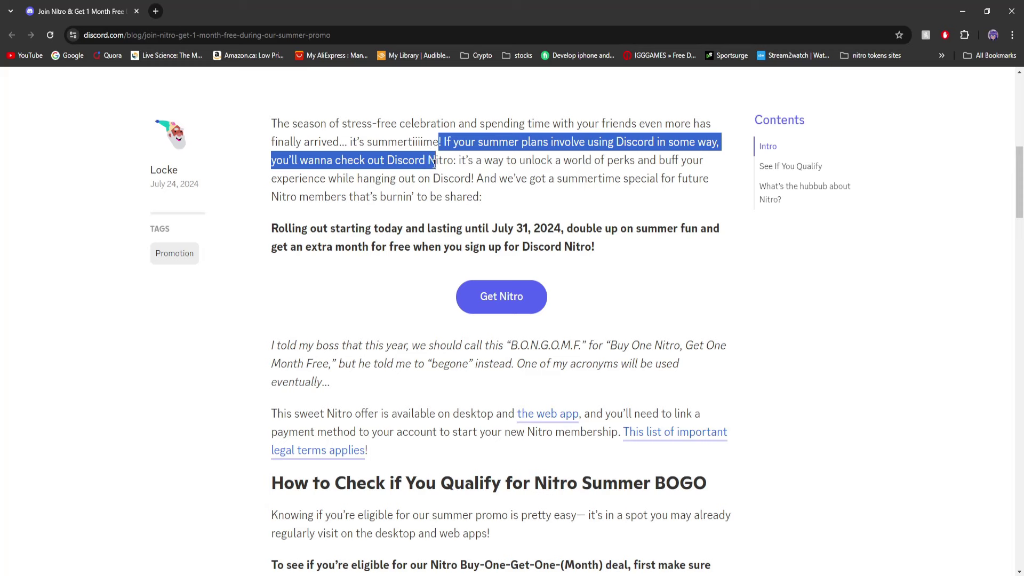
pyautogui.click(455, 160)
pyautogui.scroll(-3, 448, 165)
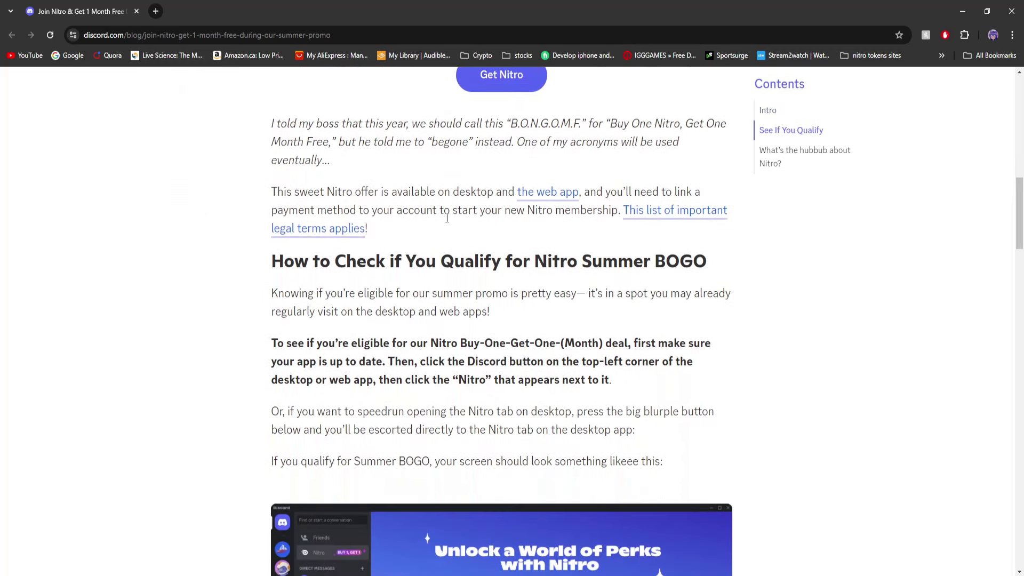
pyautogui.moveTo(300, 256)
pyautogui.mouseDown()
pyautogui.moveTo(273, 261)
pyautogui.moveTo(681, 257)
pyautogui.mouseUp()
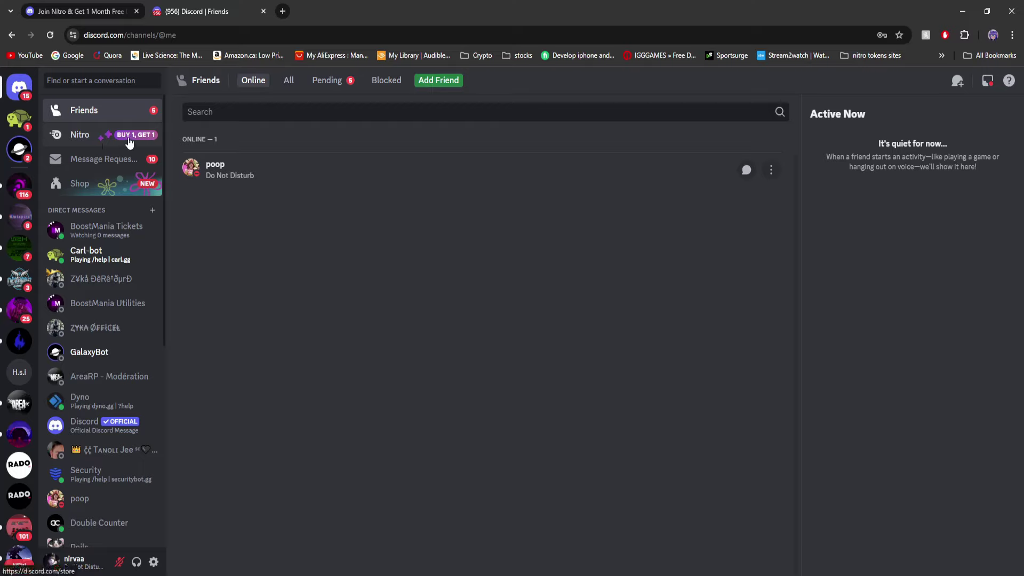
# Claim the buy-one-get-one offer from Discord's Nitro page and choose the monthly plan.
pyautogui.click(128, 142)
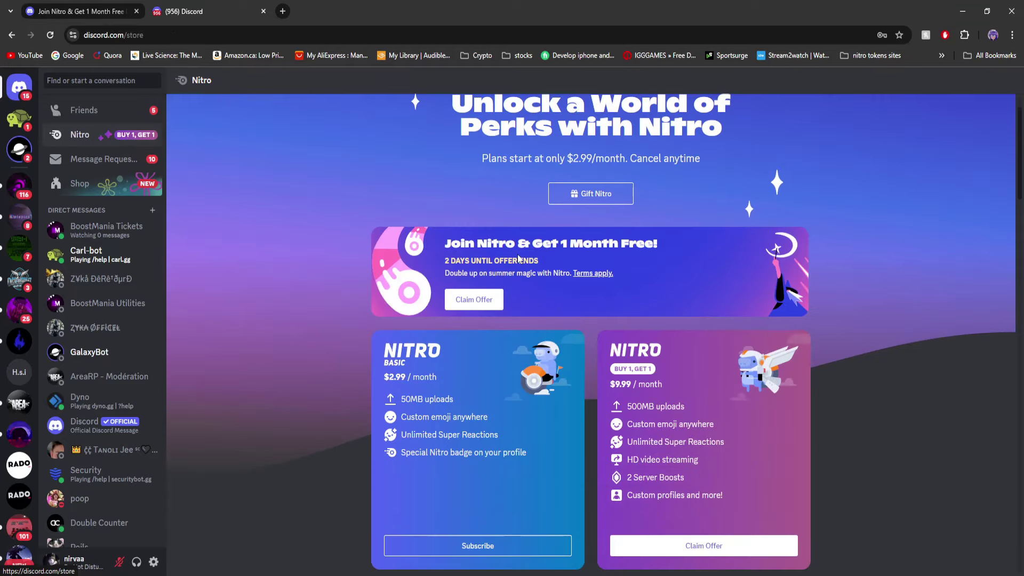
pyautogui.click(499, 309)
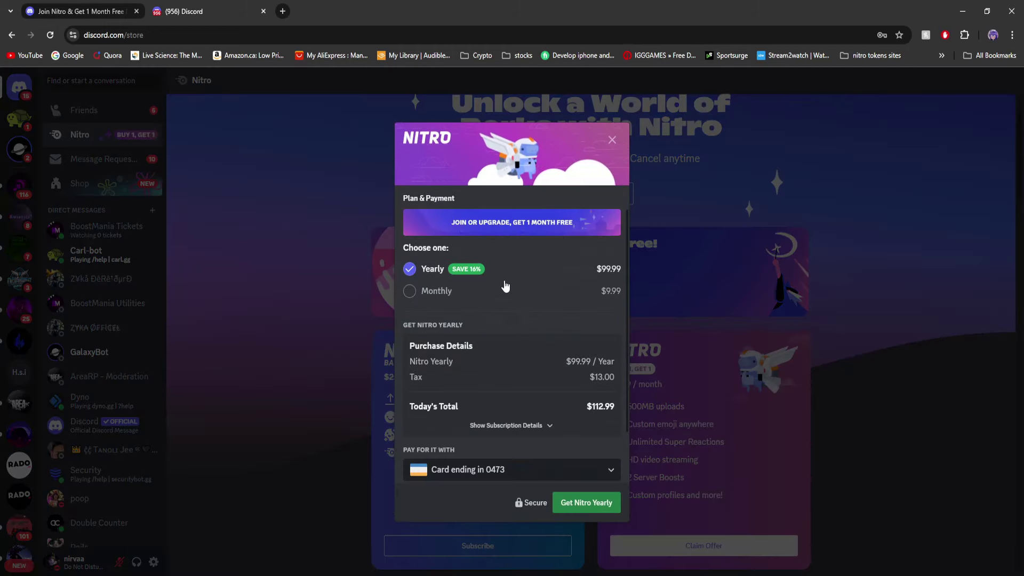
pyautogui.click(410, 292)
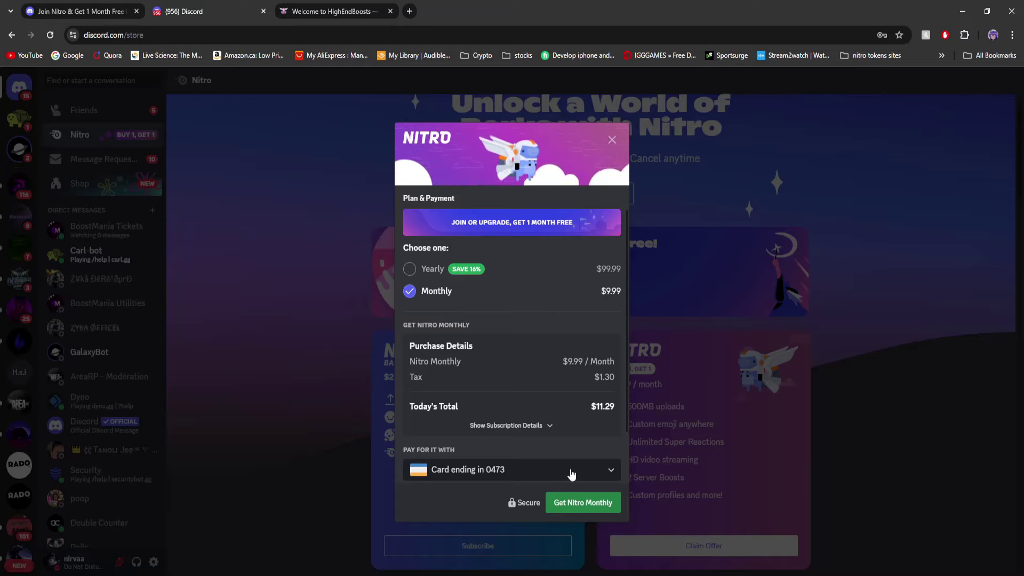
# Return to the 'Join Nitro & Get 1 Month Free' blog article.
pyautogui.click(80, 11)
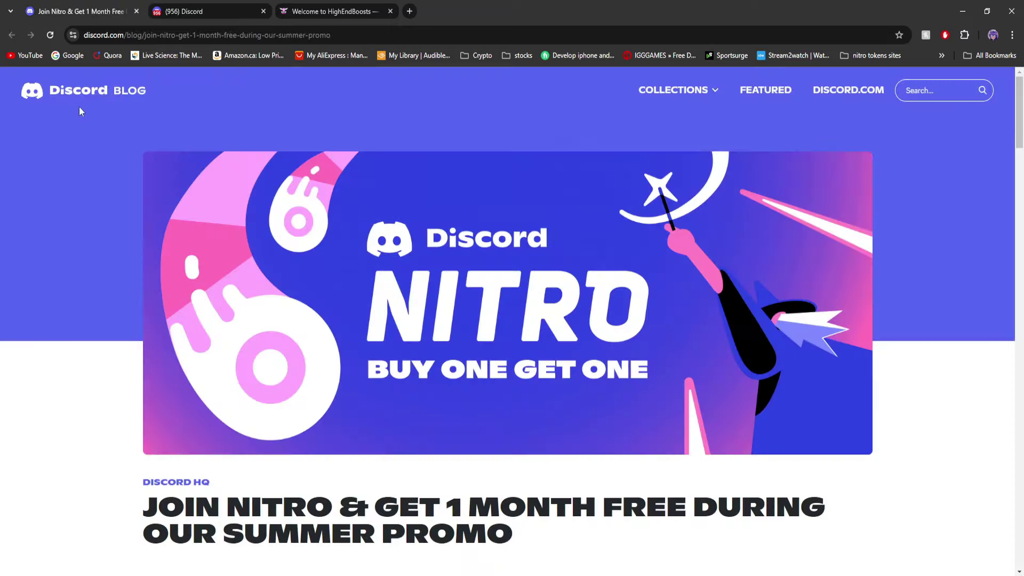